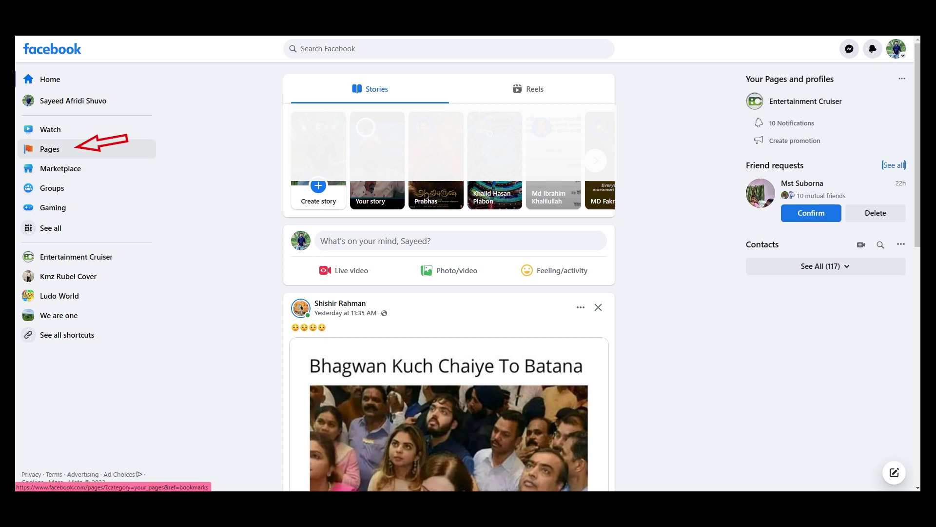
- Open the settings of the Entertainment Cruiser Page from the list of managed Pages
{"action": "left_click", "coordinate": [49, 148]}
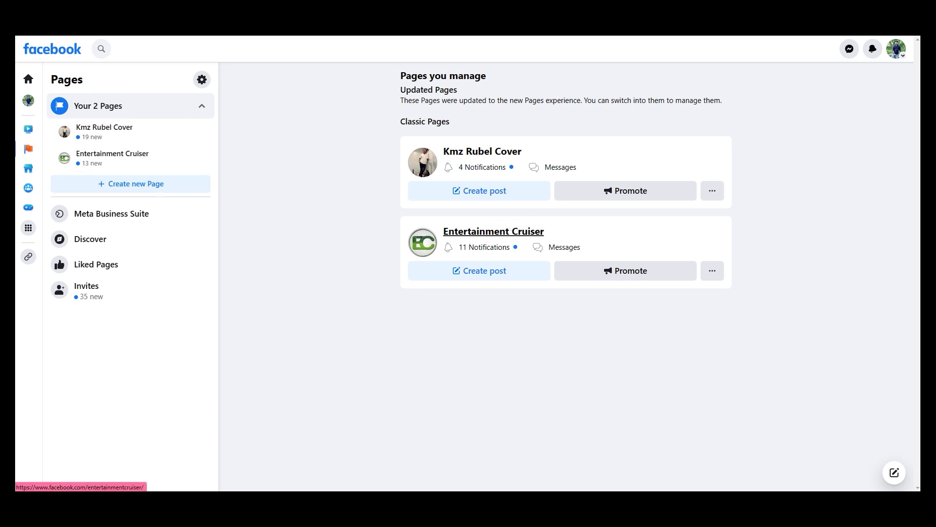
{"action": "left_click", "coordinate": [493, 231]}
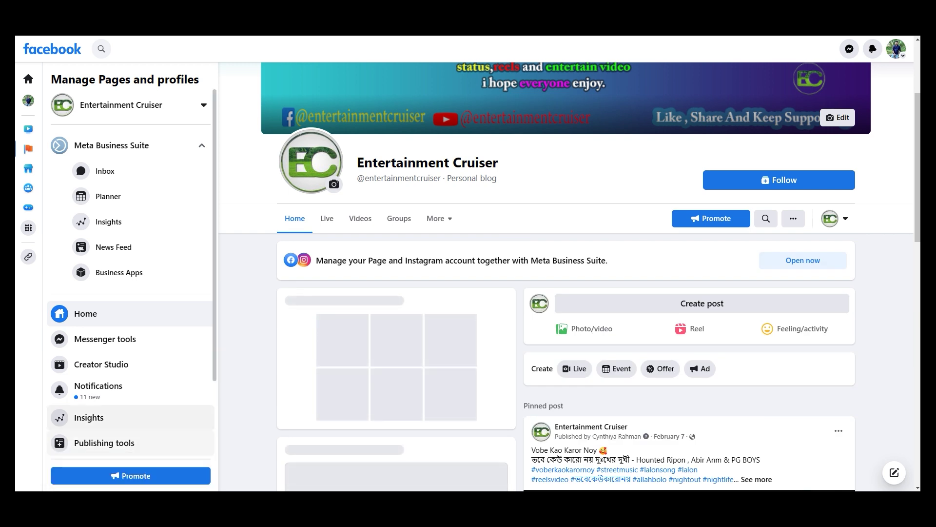
{"action": "scroll", "coordinate": [97, 307], "scroll_direction": "down", "scroll_amount": 2}
{"action": "scroll", "coordinate": [98, 310], "scroll_direction": "down", "scroll_amount": 1}
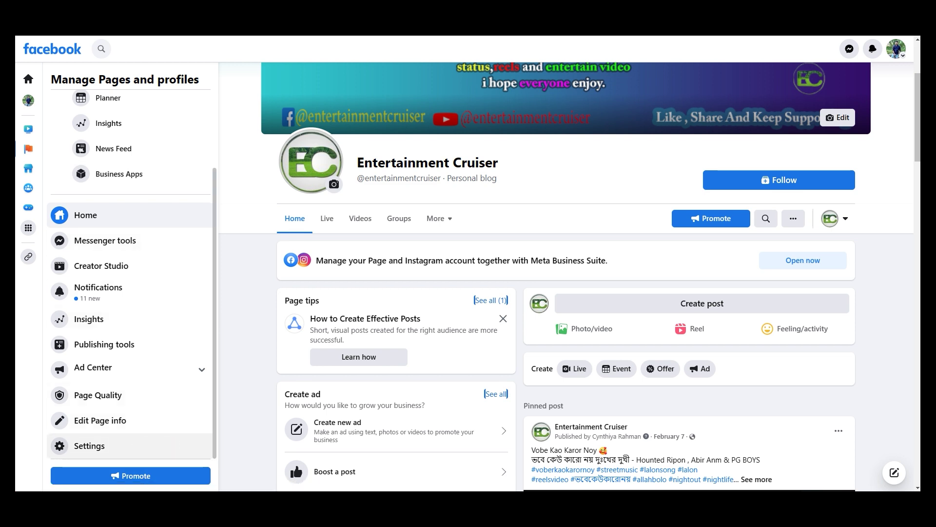
{"action": "left_click", "coordinate": [90, 445]}
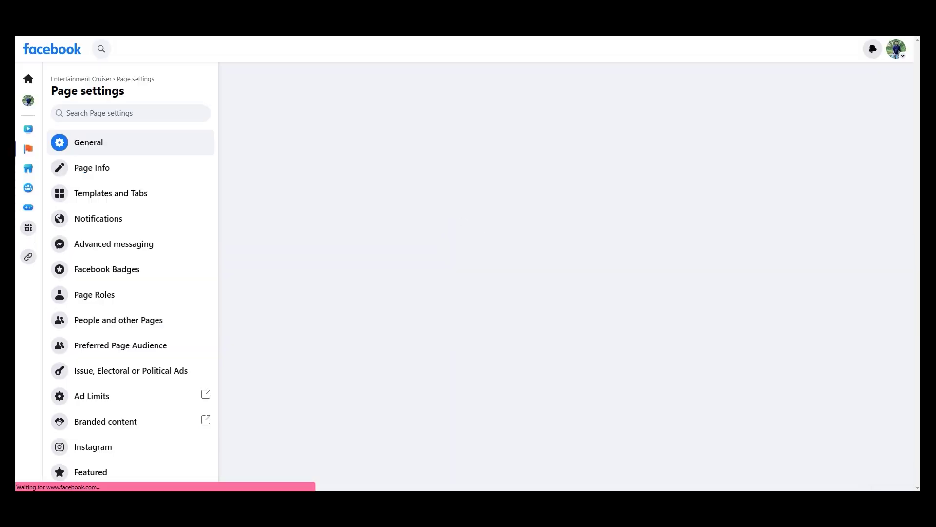
- Open the Page Roles section of the Page settings
{"action": "scroll", "coordinate": [132, 192], "scroll_direction": "down", "scroll_amount": 2}
{"action": "scroll", "coordinate": [132, 209], "scroll_direction": "down", "scroll_amount": 1}
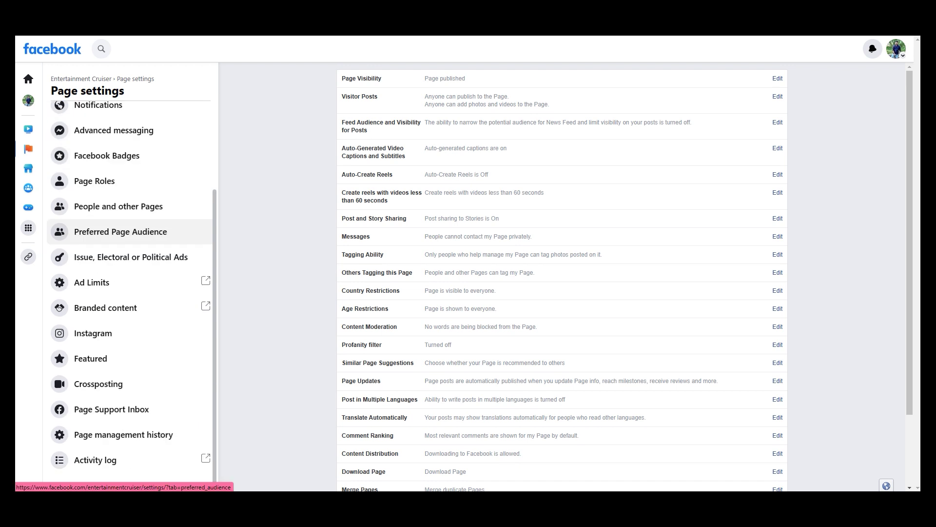
{"action": "scroll", "coordinate": [131, 231], "scroll_direction": "up", "scroll_amount": 2}
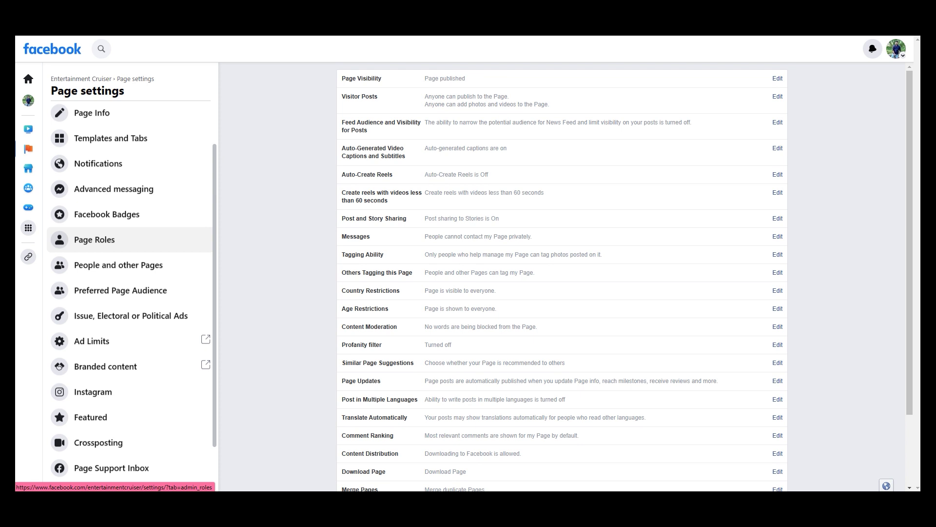
{"action": "left_click", "coordinate": [94, 240]}
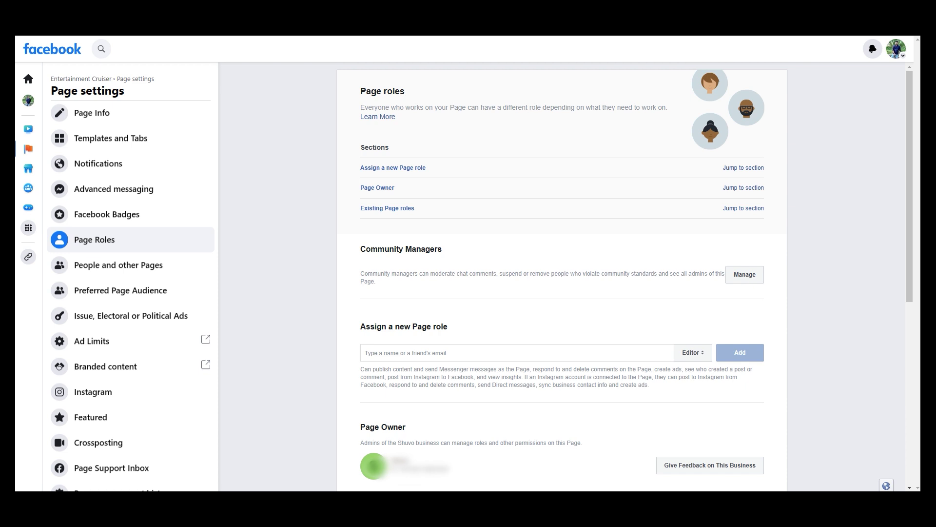
- Find a friend by name and select them as the person to receive a new Page role
{"action": "scroll", "coordinate": [561, 273], "scroll_direction": "down", "scroll_amount": 5}
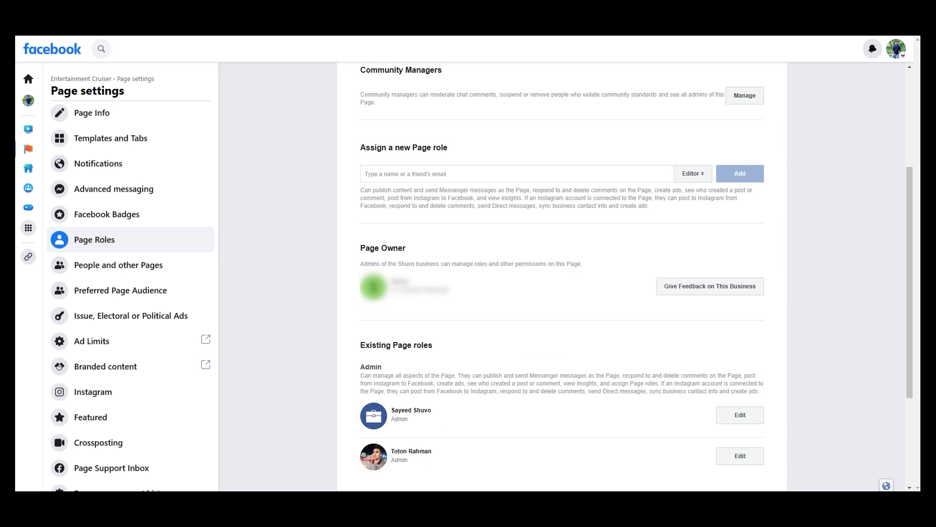
{"action": "scroll", "coordinate": [562, 273], "scroll_direction": "up", "scroll_amount": 3}
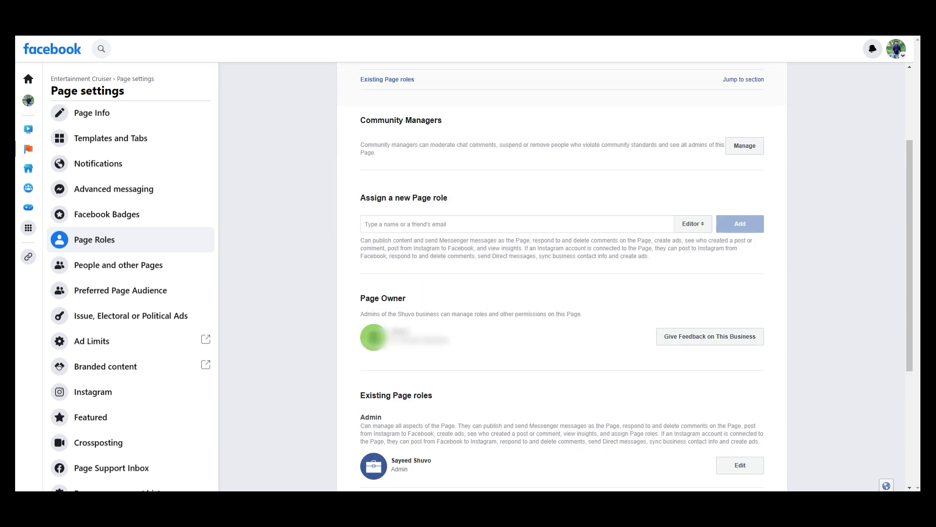
{"action": "left_click", "coordinate": [365, 223]}
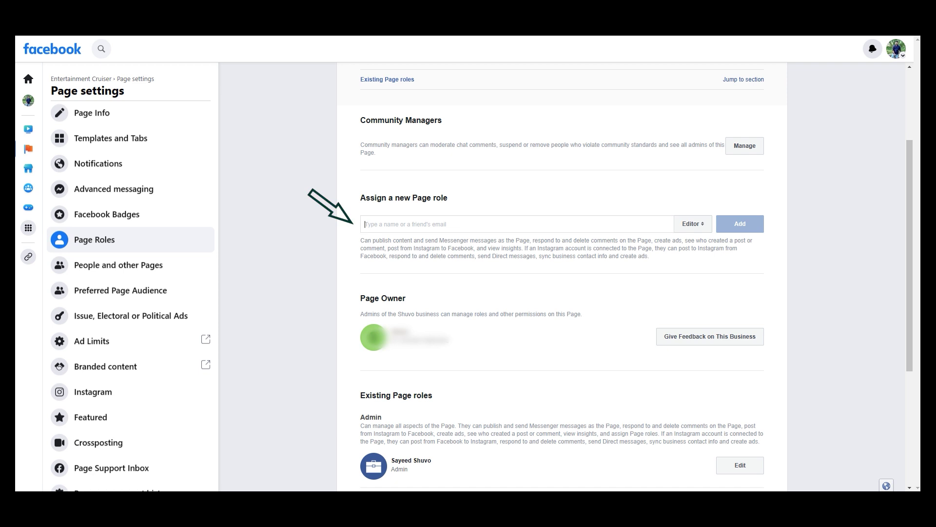
{"action": "type", "text": "kmz"}
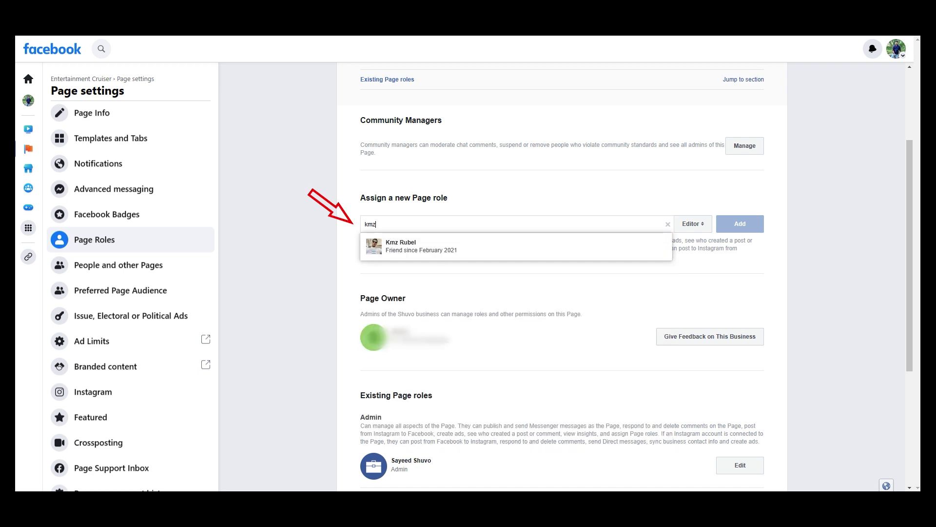
{"action": "key", "text": "Return"}
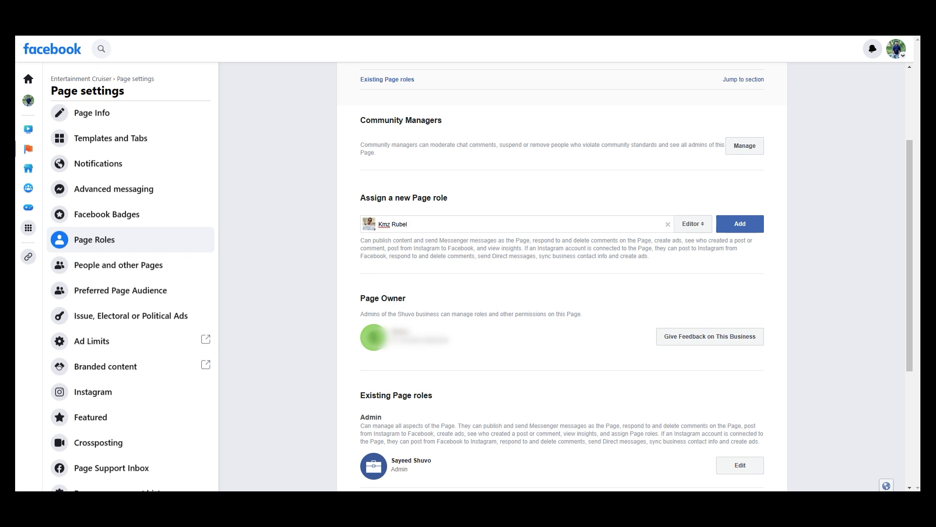
- Review the role options available for the selected friend, from Admin to Custom, keeping Editor
{"action": "left_click", "coordinate": [693, 224]}
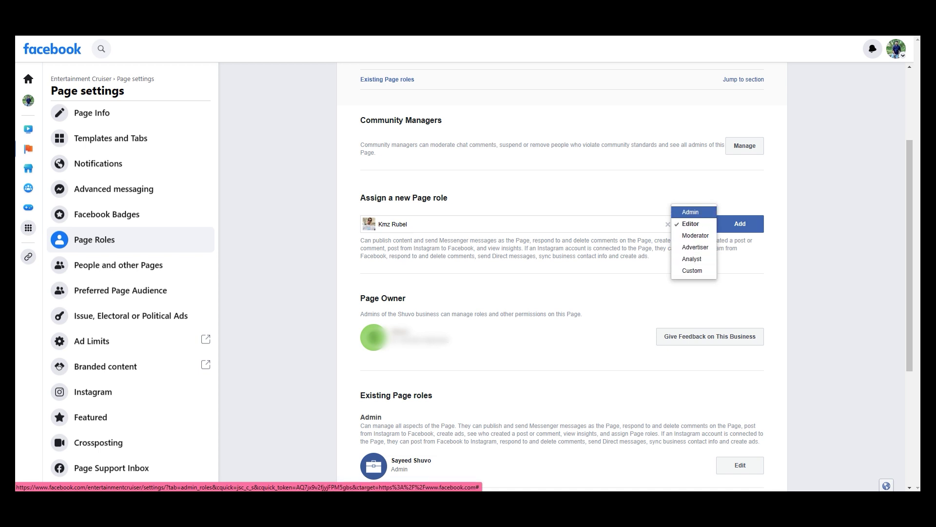
{"action": "key", "text": "Down"}
{"action": "key", "text": "Down"}
{"action": "key", "text": "Down"}
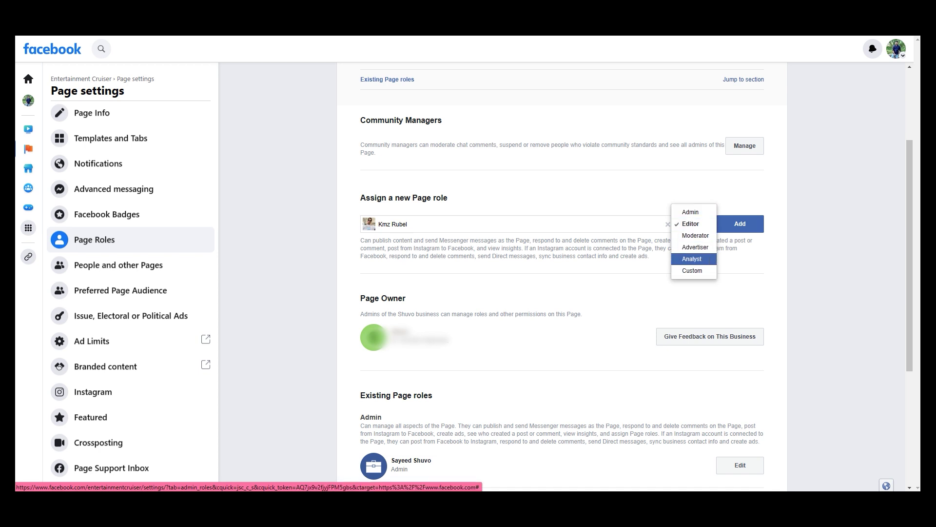
{"action": "left_click", "coordinate": [393, 224]}
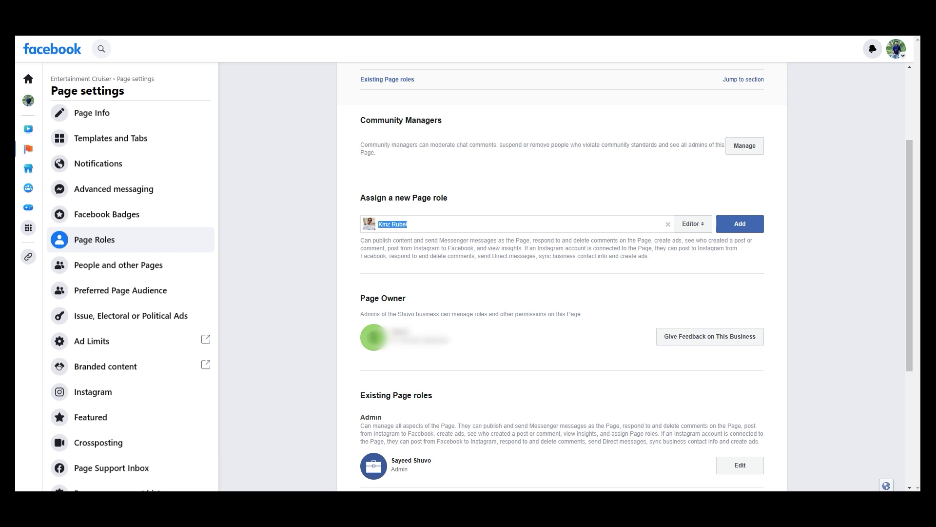
- Open the second admin's entry under Existing Page roles and try to remove that person from the Page
{"action": "scroll", "coordinate": [562, 276], "scroll_direction": "down", "scroll_amount": 5}
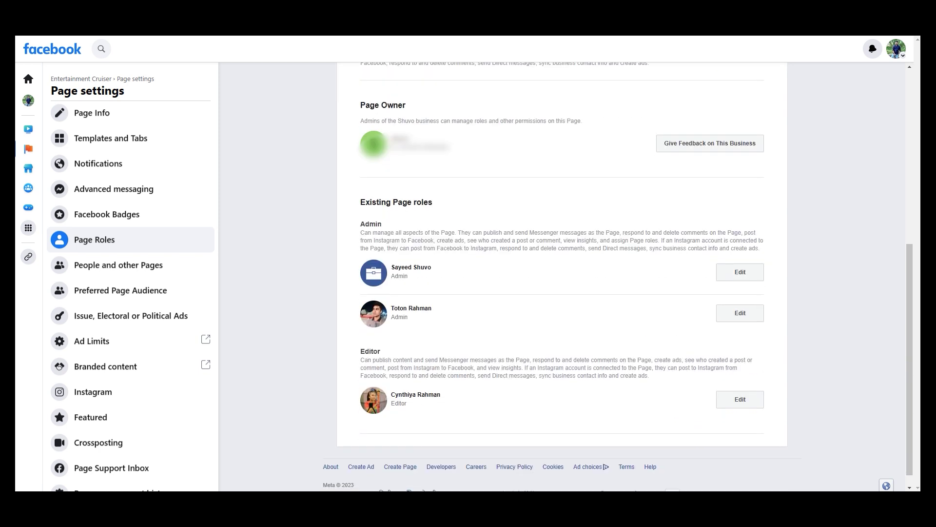
{"action": "scroll", "coordinate": [562, 277], "scroll_direction": "up", "scroll_amount": 3}
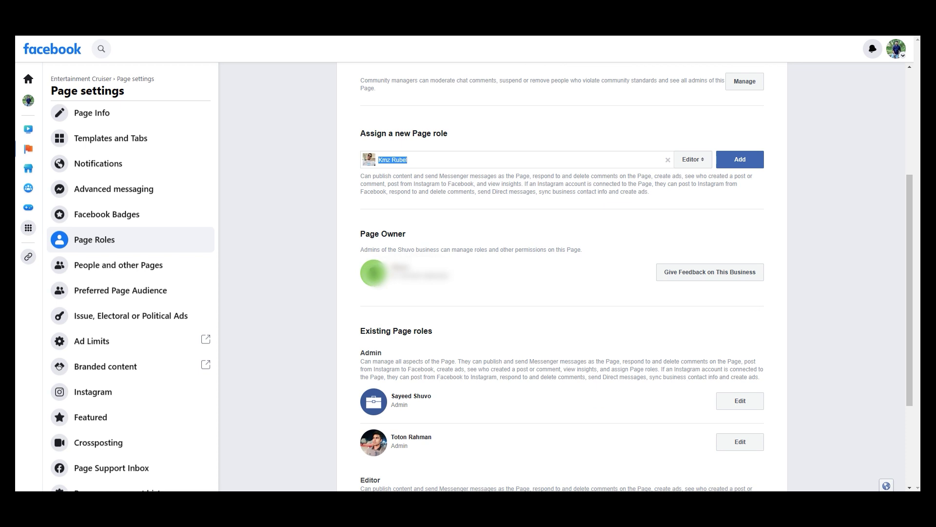
{"action": "left_click", "coordinate": [740, 441]}
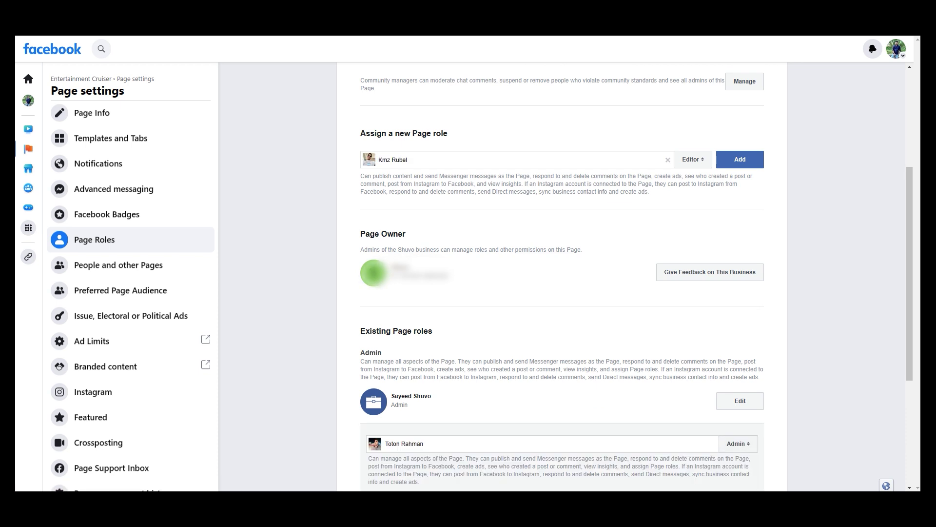
{"action": "scroll", "coordinate": [562, 277], "scroll_direction": "down", "scroll_amount": 4}
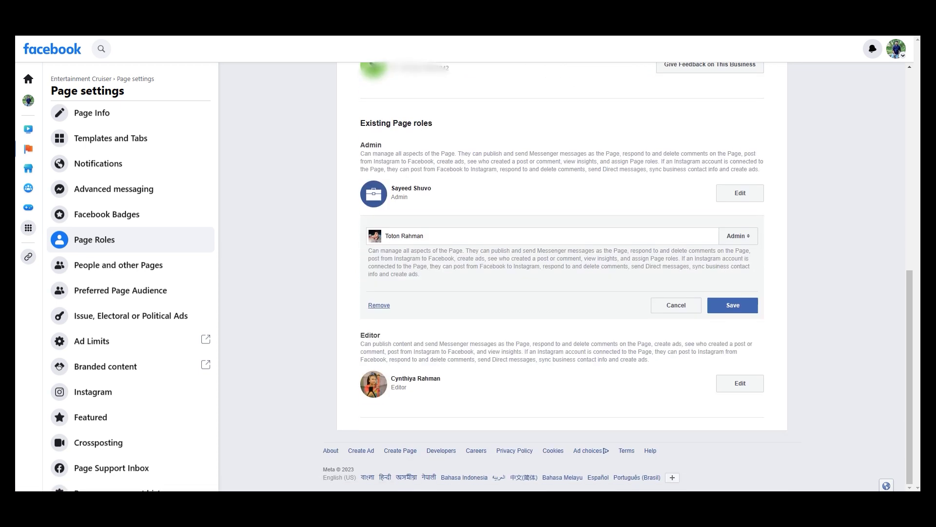
{"action": "left_click", "coordinate": [379, 305]}
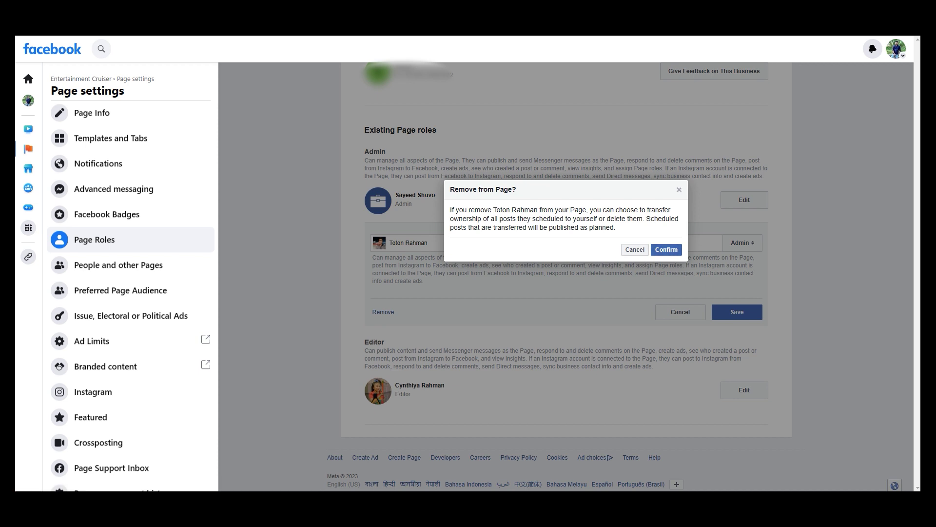
{"action": "left_click", "coordinate": [666, 249]}
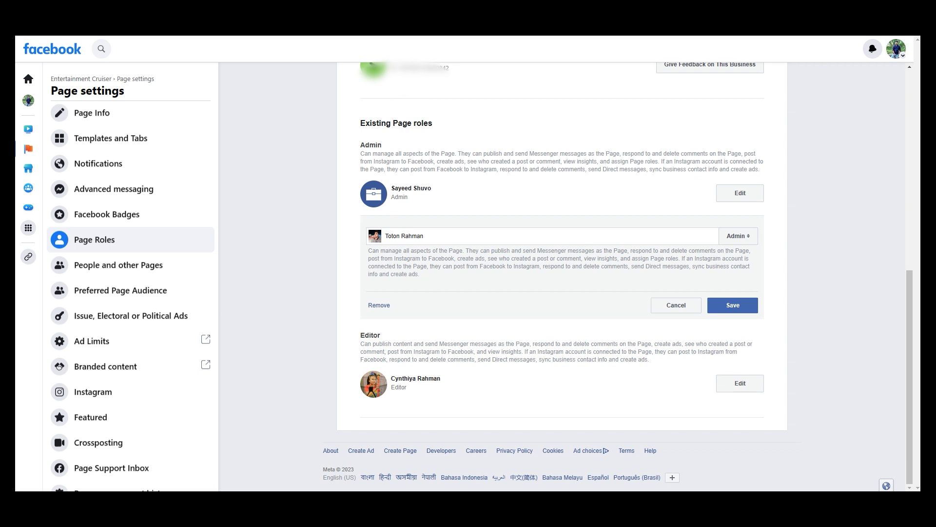
- Review the role options for the second existing admin, then close that entry's editing and return to the Page roles overview
{"action": "left_click", "coordinate": [738, 235]}
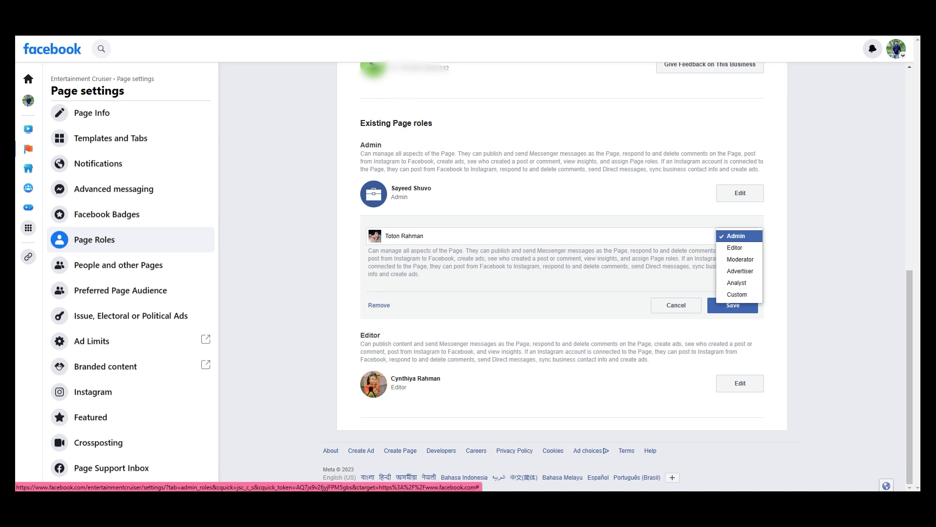
{"action": "left_click", "coordinate": [738, 236]}
{"action": "left_click", "coordinate": [738, 235]}
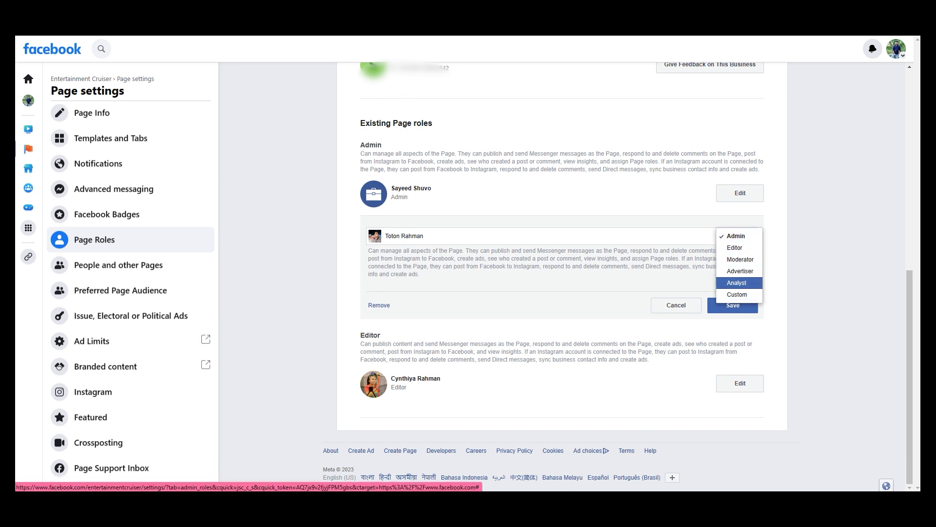
{"action": "left_click", "coordinate": [739, 235]}
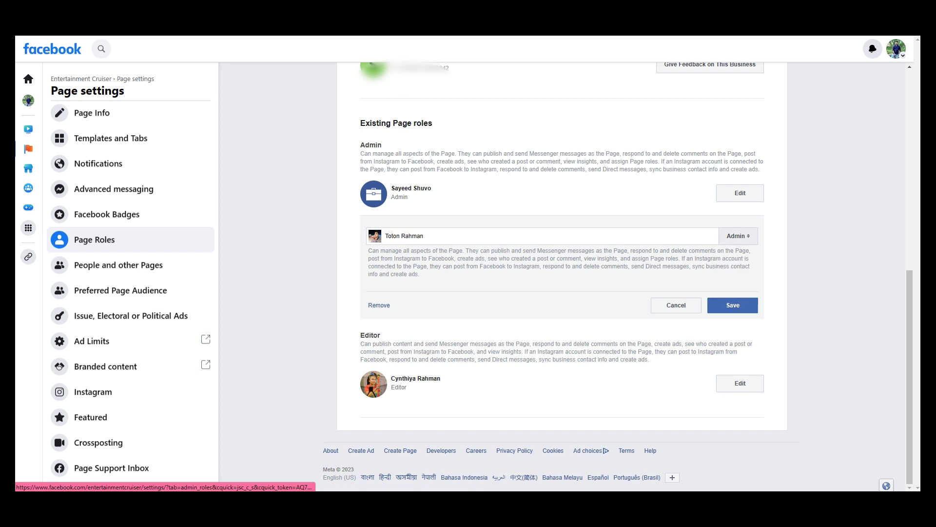
{"action": "left_click", "coordinate": [738, 235]}
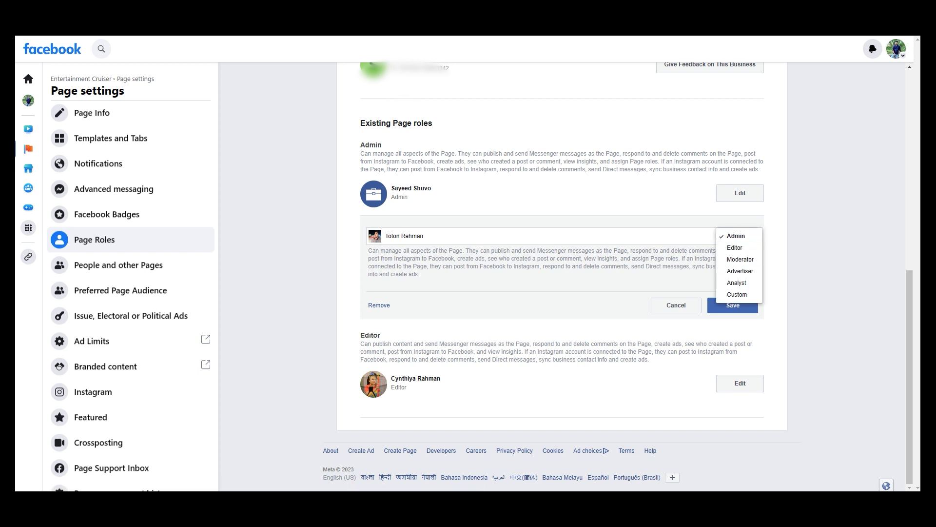
{"action": "key", "text": "Escape"}
{"action": "scroll", "coordinate": [561, 273], "scroll_direction": "up", "scroll_amount": 7}
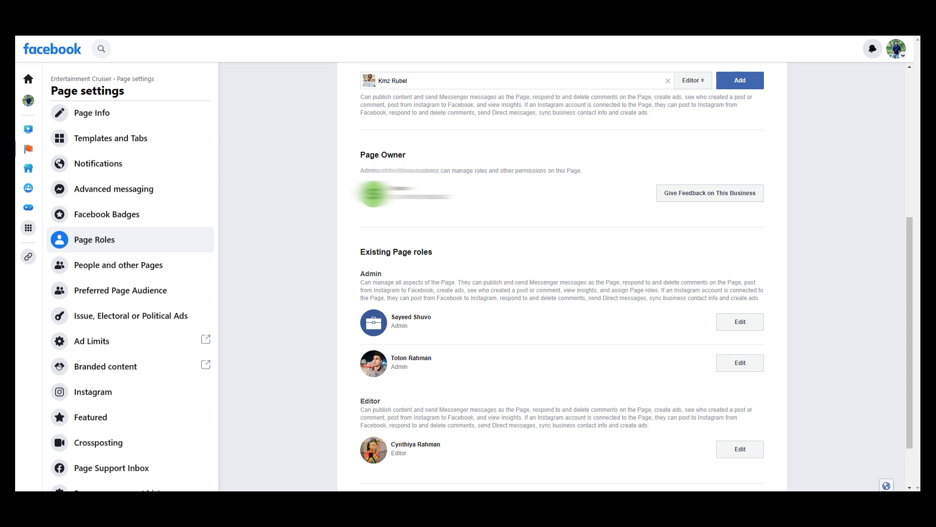
{"action": "scroll", "coordinate": [733, 125], "scroll_direction": "up", "scroll_amount": 6}
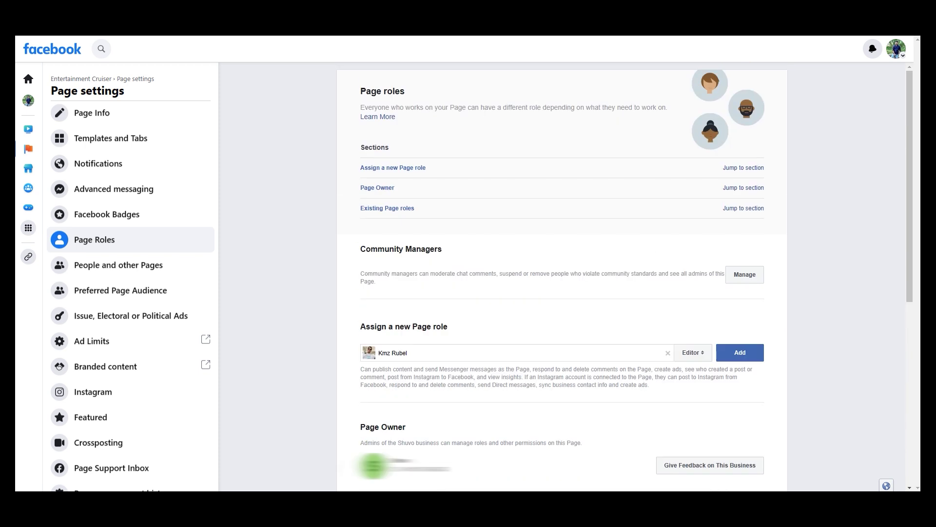